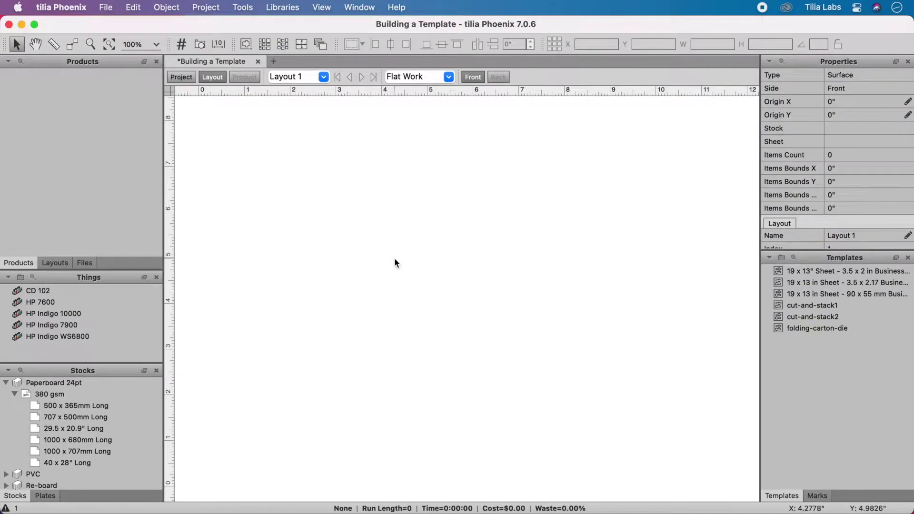
Create the TiliaMain flat product from the TuckTop.cf2 die, 1000 on 24pt 380 gsm paperboard
click(8, 61)
mouse_move(169, 76)
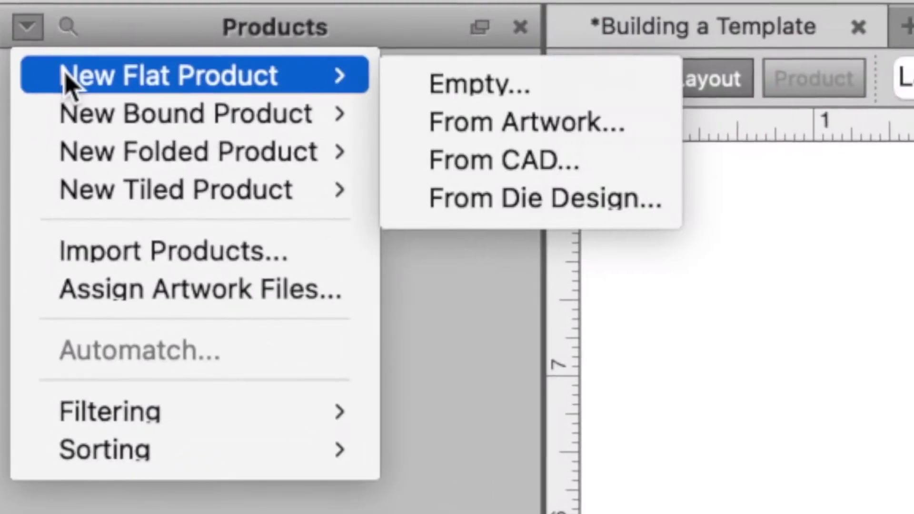
click(474, 164)
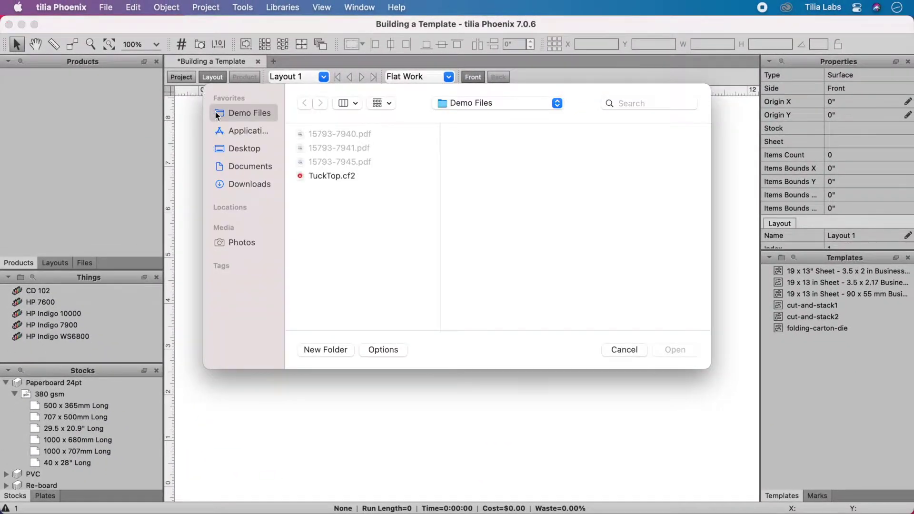
click(312, 176)
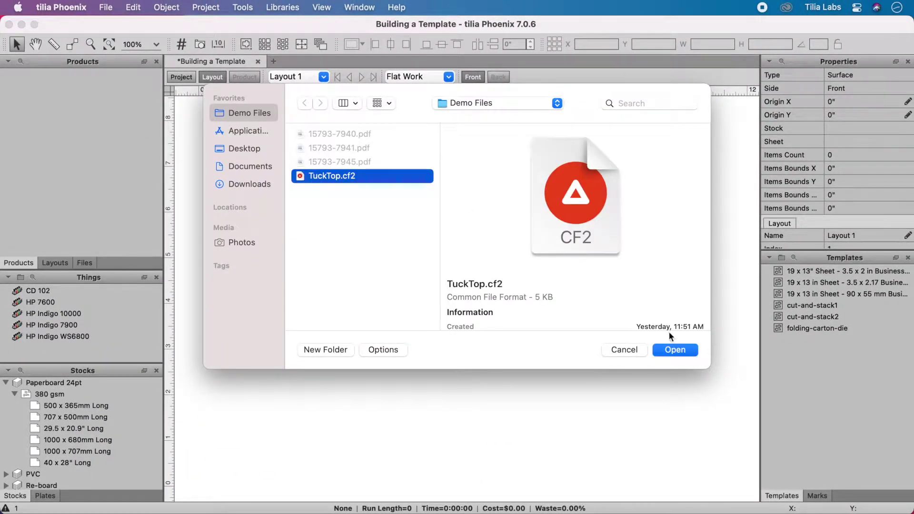
click(673, 350)
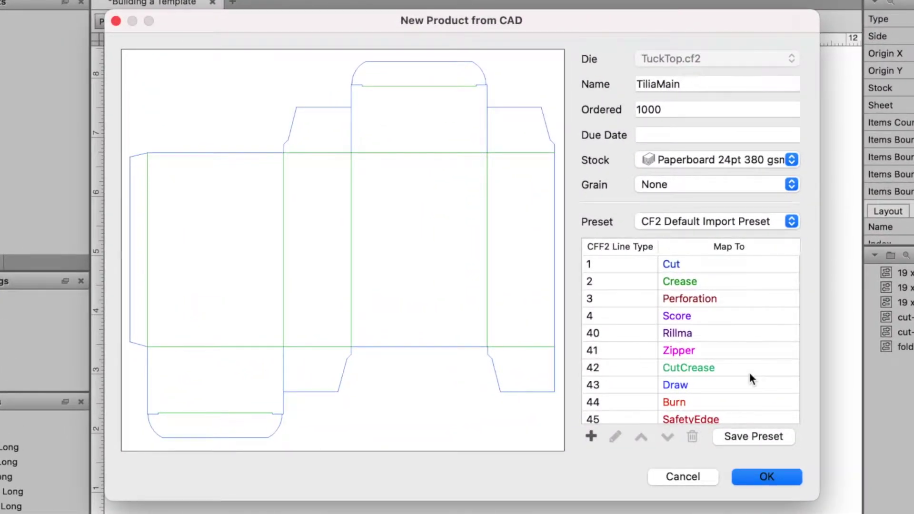
click(753, 478)
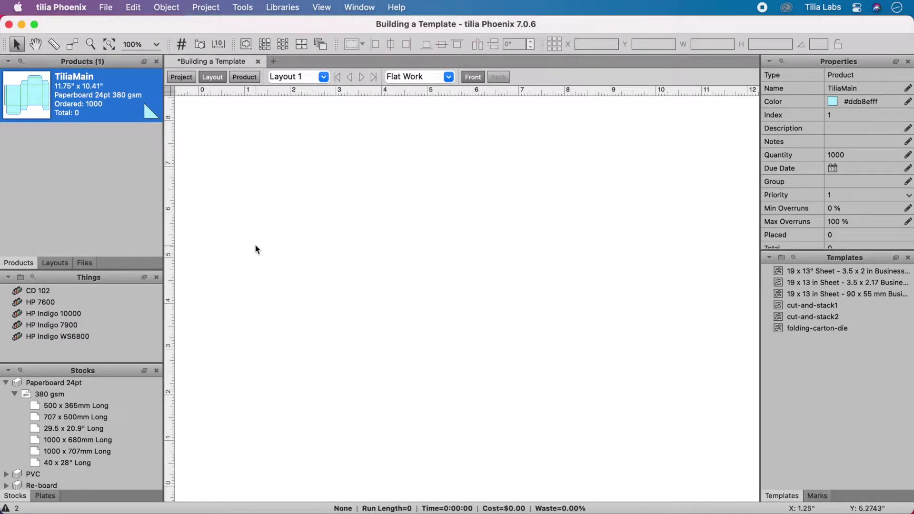
click(71, 292)
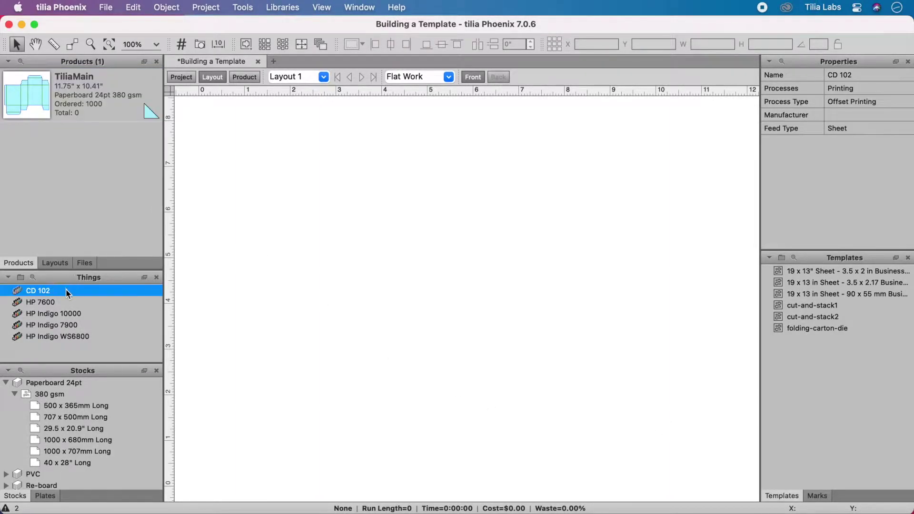
double_click(66, 291)
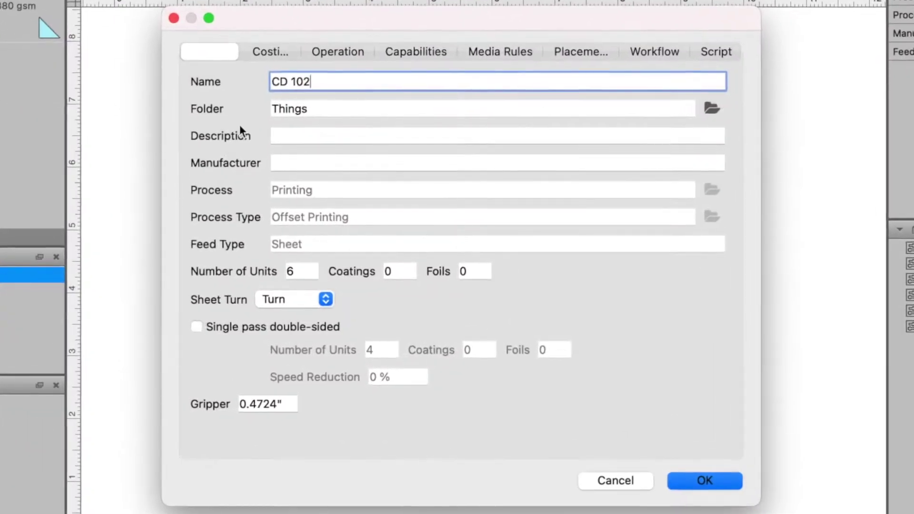
click(280, 55)
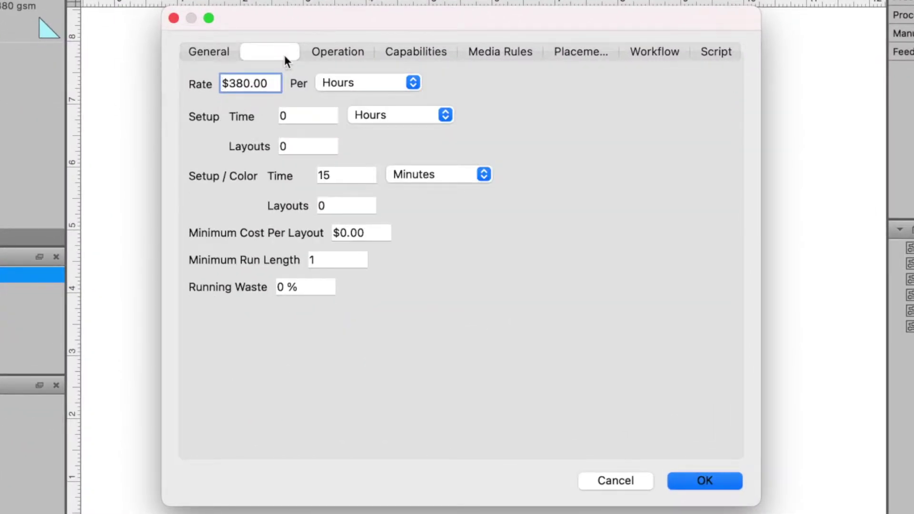
click(347, 52)
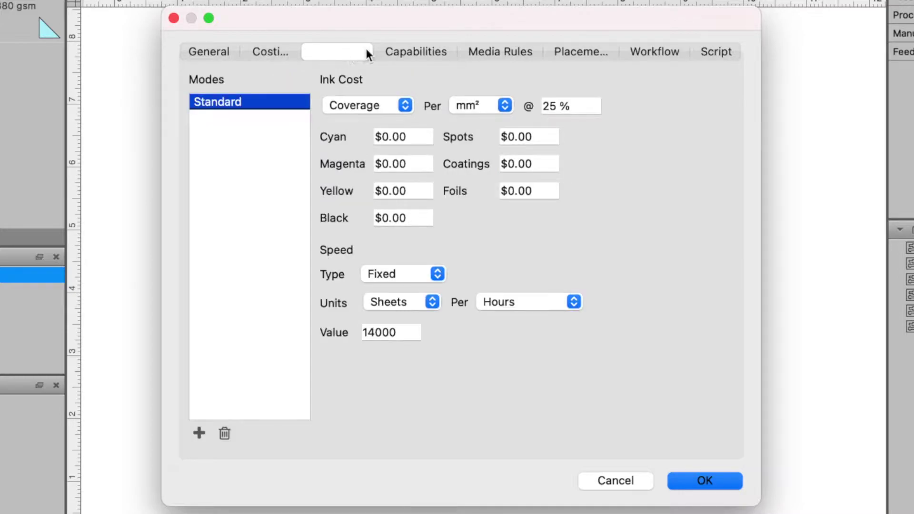
click(418, 54)
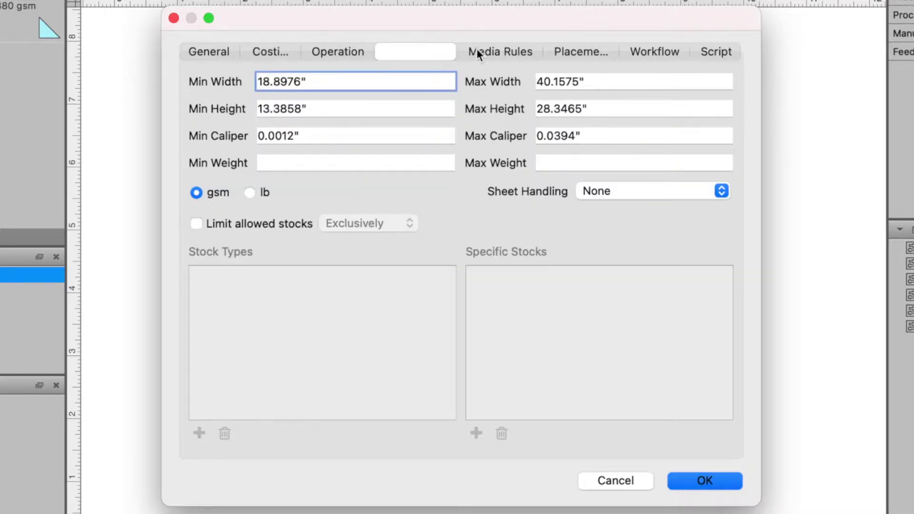
click(498, 51)
Place the CD 102 press on the layout to create the 28x40 sheet
click(703, 479)
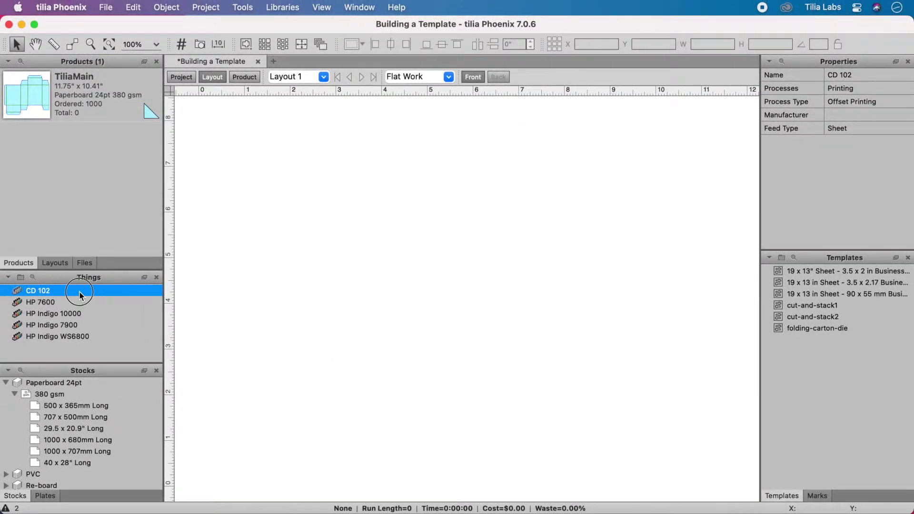
drag(78, 293, 424, 299)
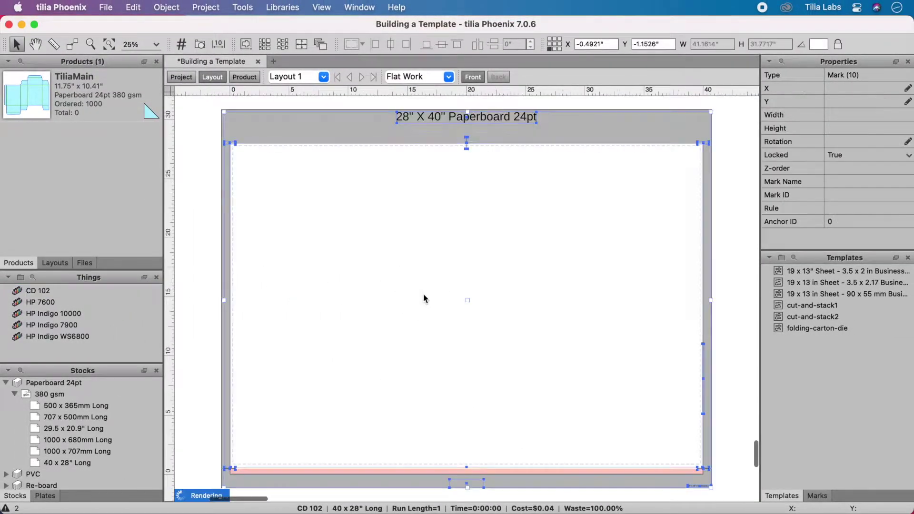
click(224, 243)
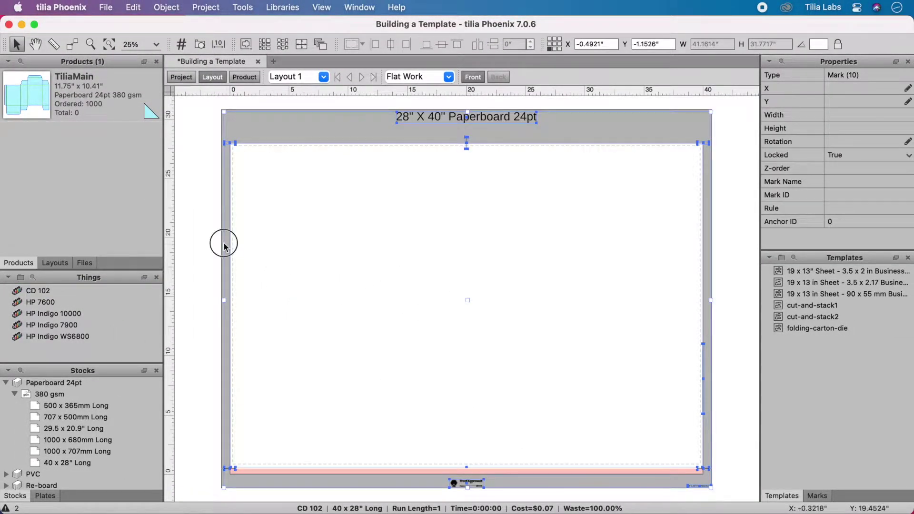
Place TiliaMain at the sheet's upper left and step-and-repeat it into a 3x3 grid
drag(37, 96, 377, 224)
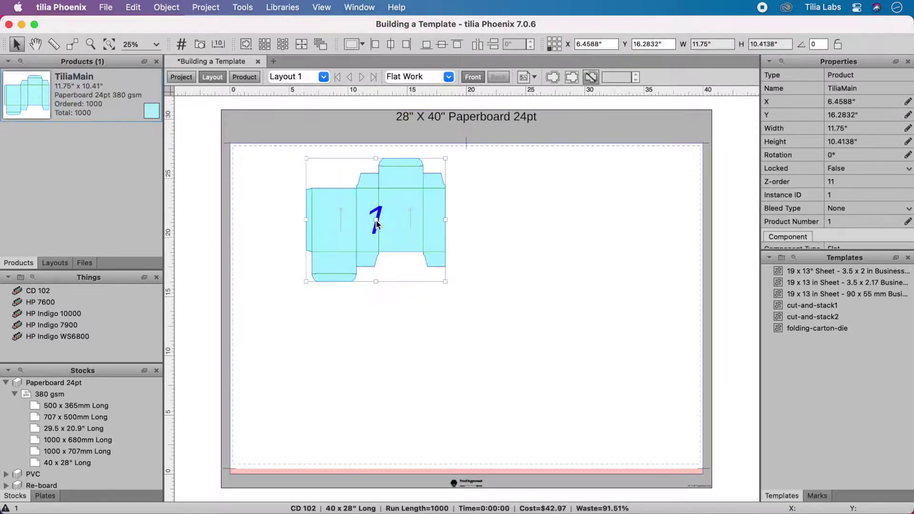
right_click(377, 224)
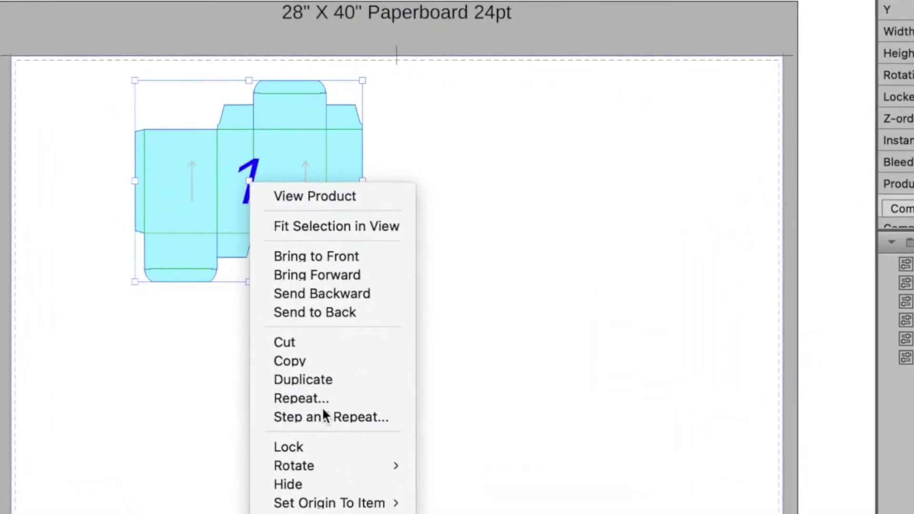
click(421, 364)
click(486, 462)
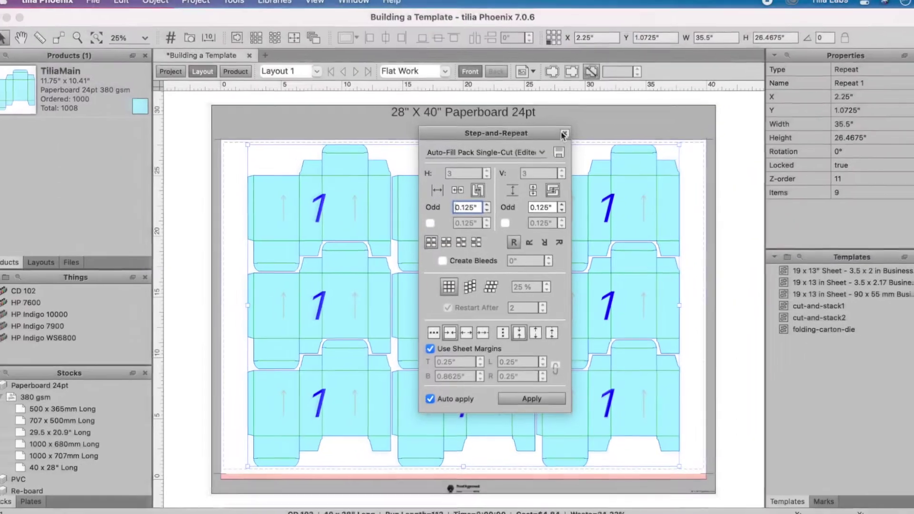
click(562, 134)
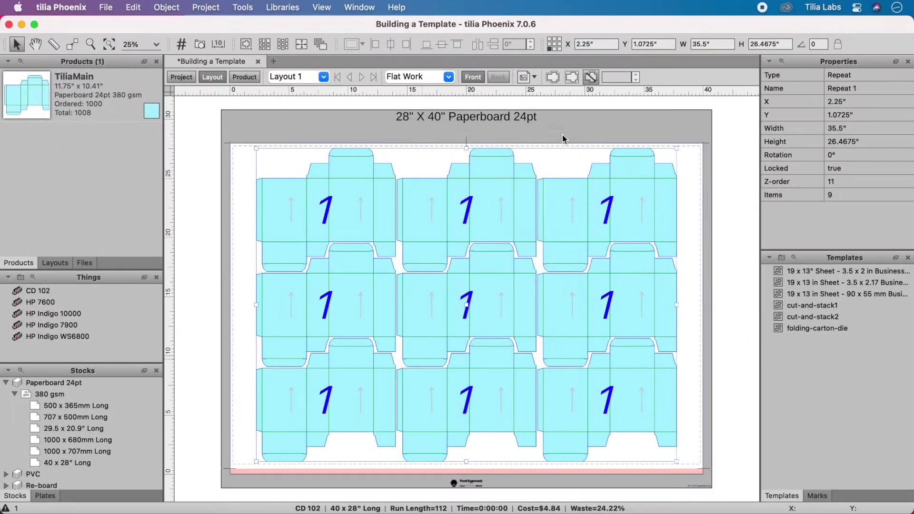
Save Layout 1 as the 3x3TuckTop template in the Templates folder
click(63, 263)
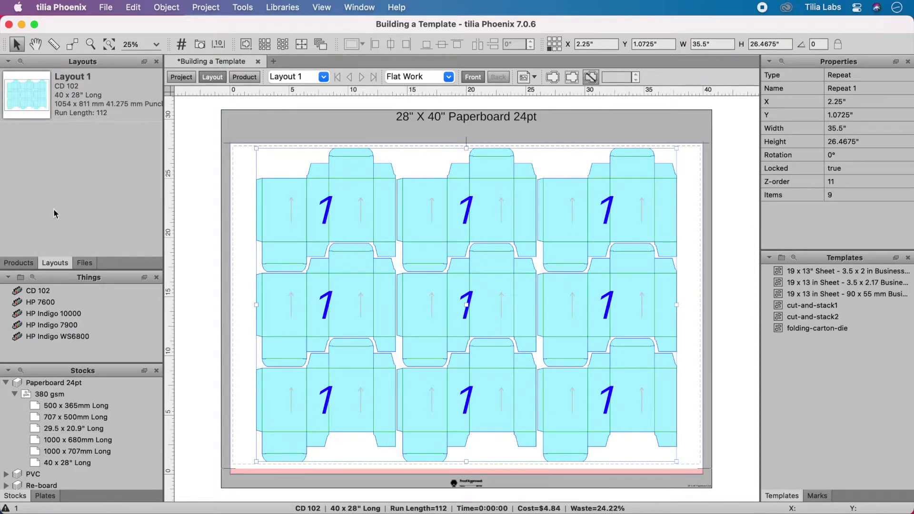
right_click(71, 90)
click(119, 117)
text(3x3TuckTo)
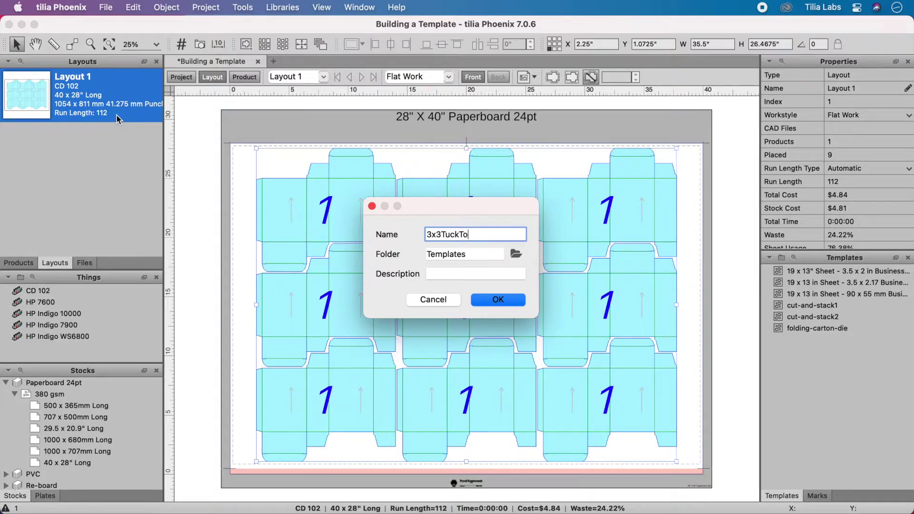
text(p)
key(Return)
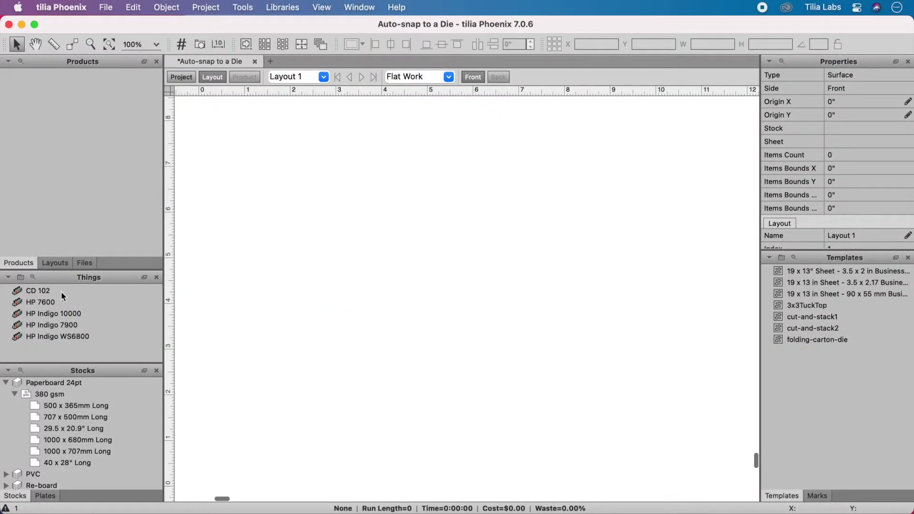
Lay the 3x3TuckTop die on a CD 102 sheet and import PDFs 15793-7940, -7941, -7945
drag(63, 294, 429, 292)
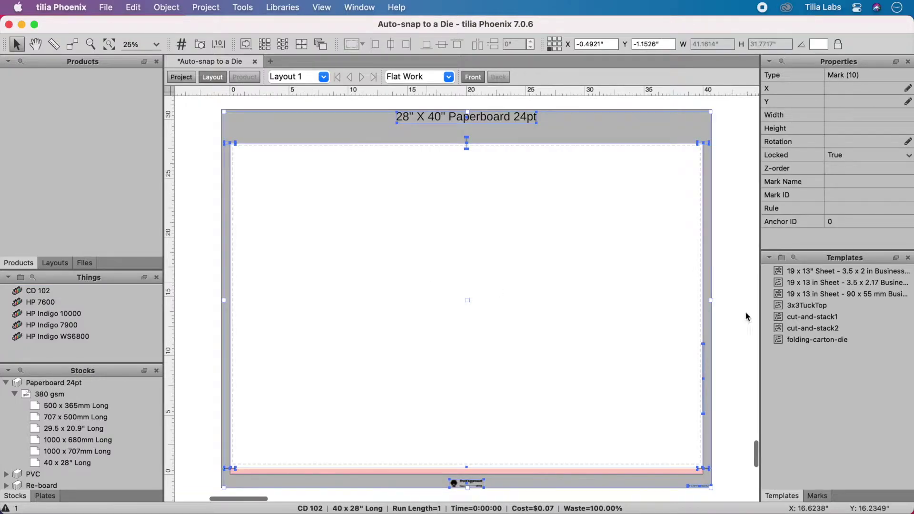
drag(807, 306, 517, 301)
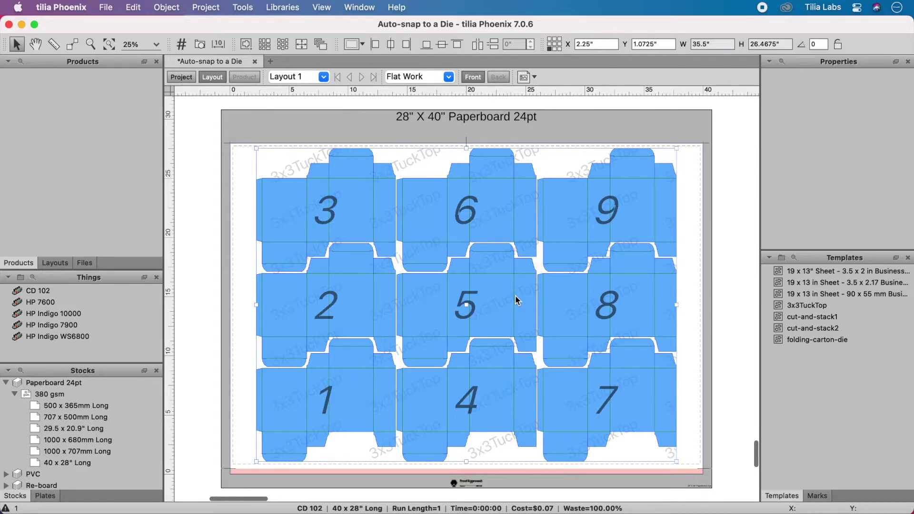
key(super+Tab)
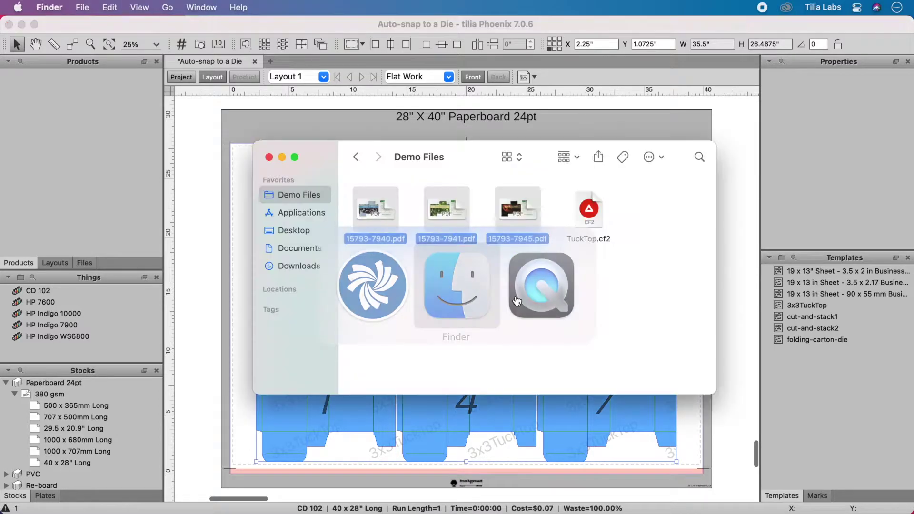
drag(416, 220, 115, 208)
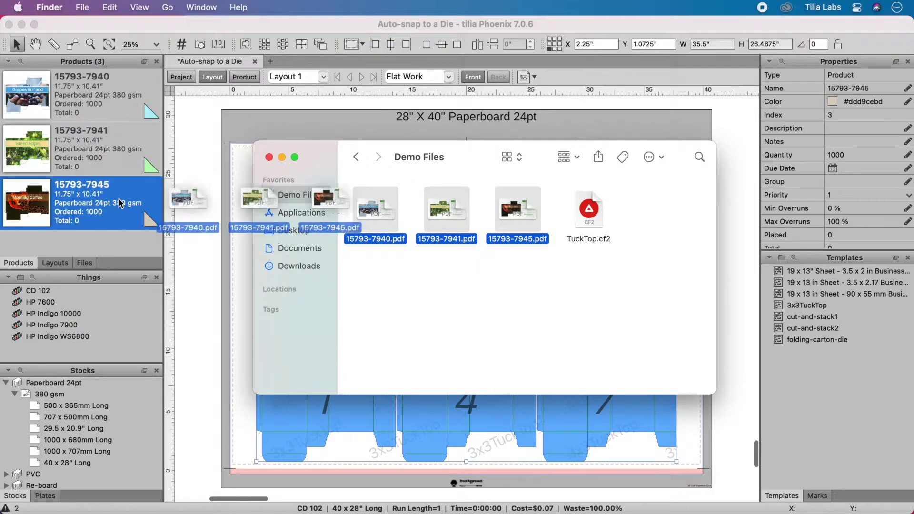
click(80, 113)
Preview the Grapes in Hand, Green Apple and Morning Coffee product artworks
double_click(80, 113)
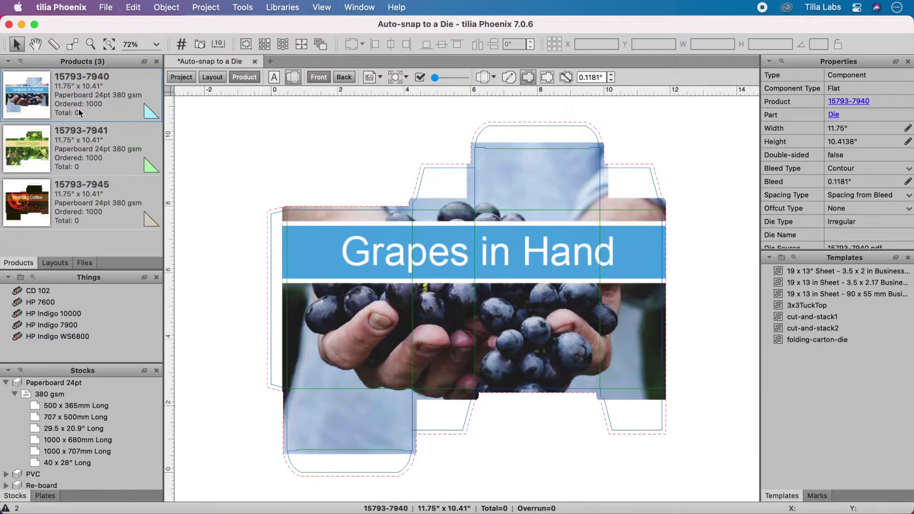
double_click(79, 143)
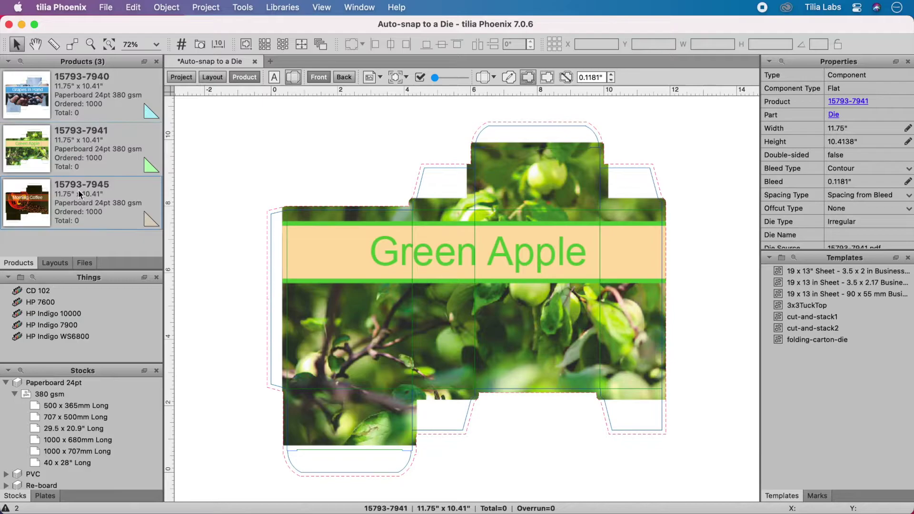
double_click(79, 193)
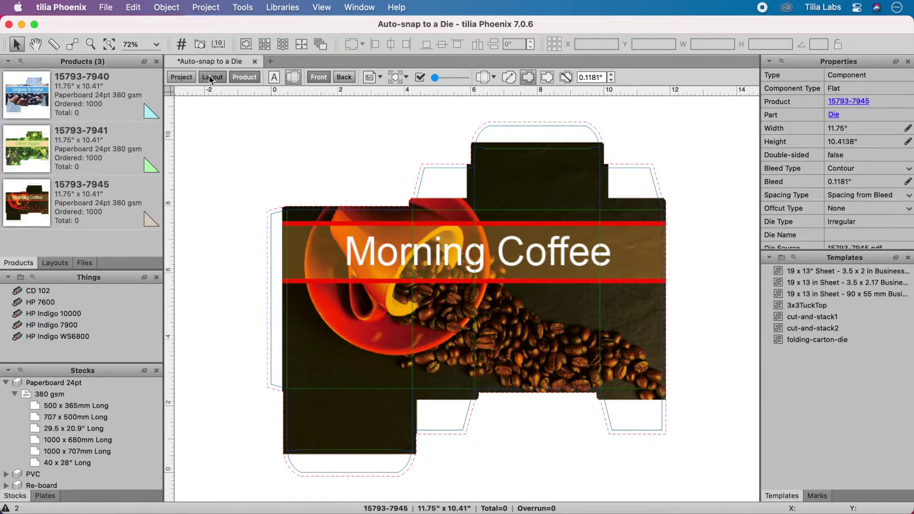
Fill every die cell with the Grapes in Hand product 15793-7940
click(209, 77)
click(308, 189)
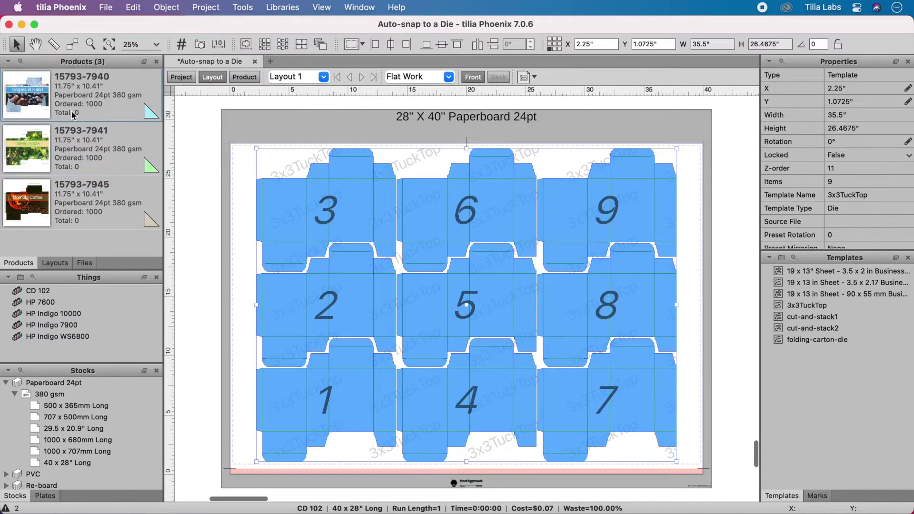
click(297, 188)
drag(341, 232, 342, 235)
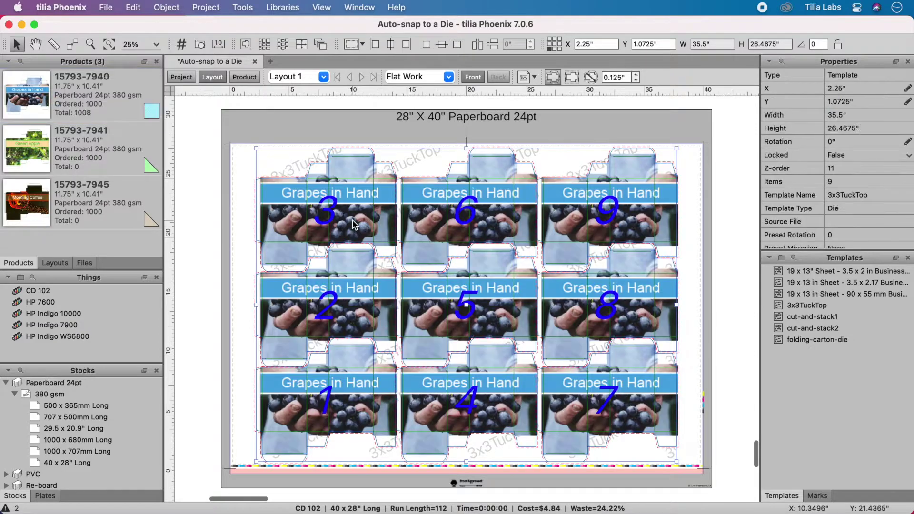
Replace the middle column with Green Apple and the right column with Morning Coffee
double_click(312, 193)
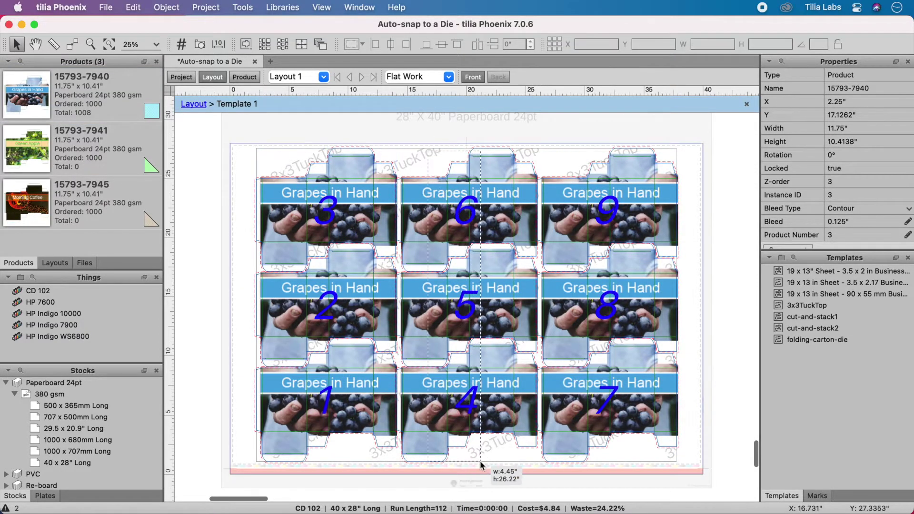
drag(428, 154, 486, 465)
drag(128, 165, 466, 240)
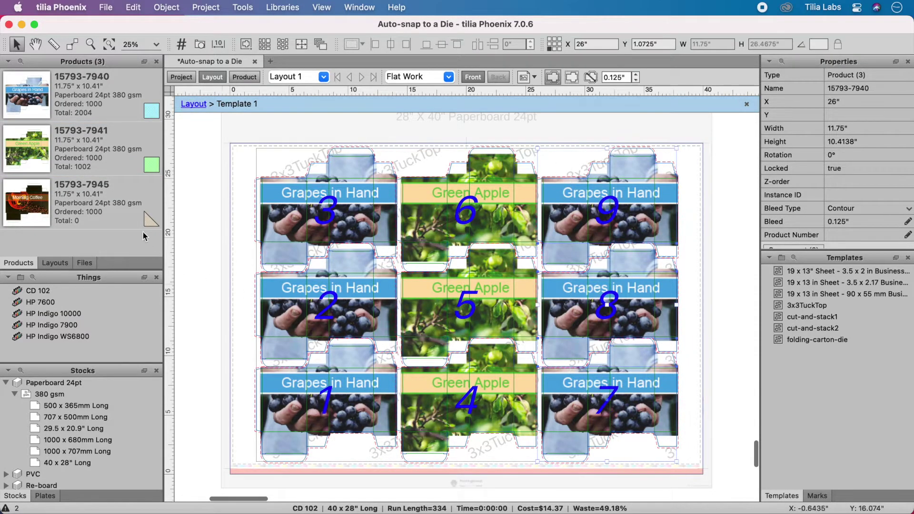
drag(107, 204, 586, 227)
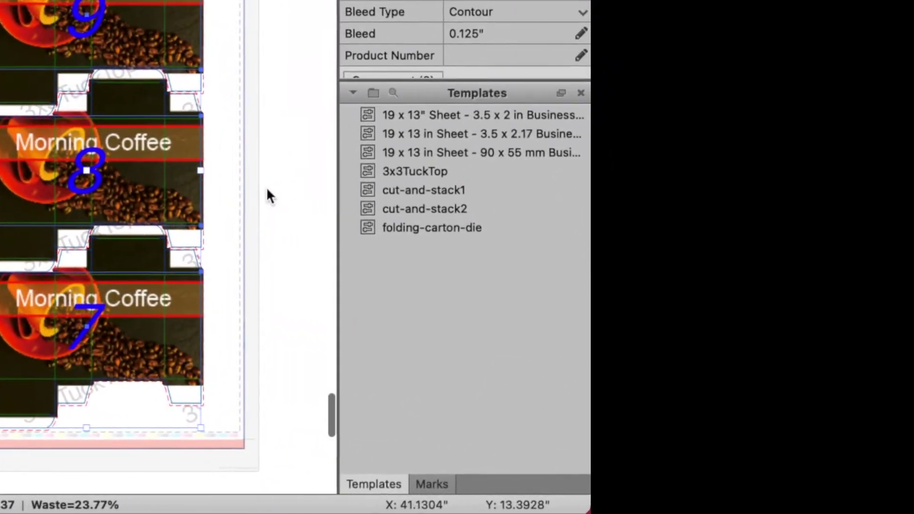
Drag CAL 4C SLUR and the Date Clock text mark from the Marks library onto the sheet
click(426, 485)
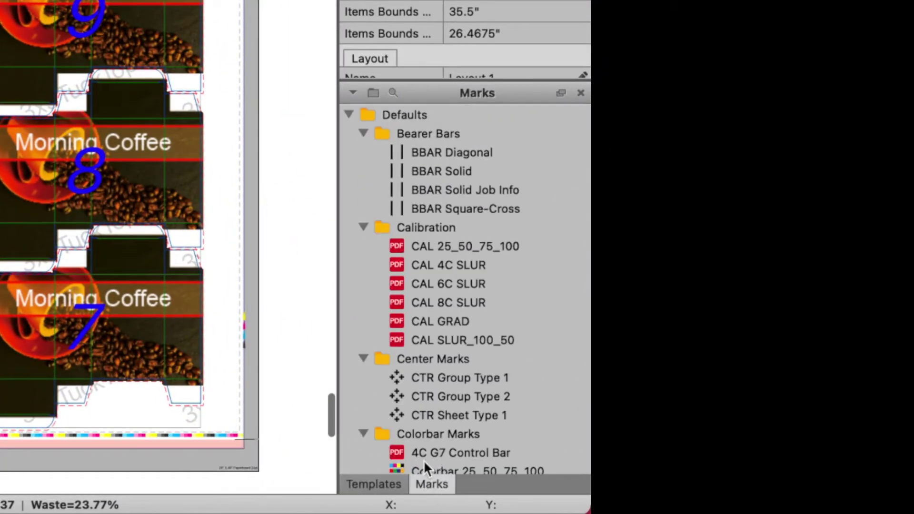
drag(433, 273, 178, 245)
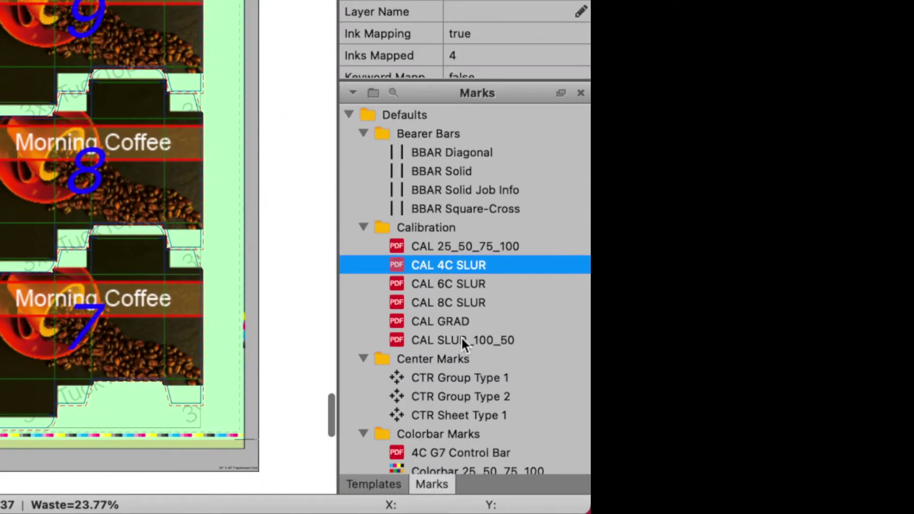
scroll(461, 336, down, 1)
scroll(461, 336, down, 5)
scroll(461, 336, down, 3)
scroll(461, 337, down, 5)
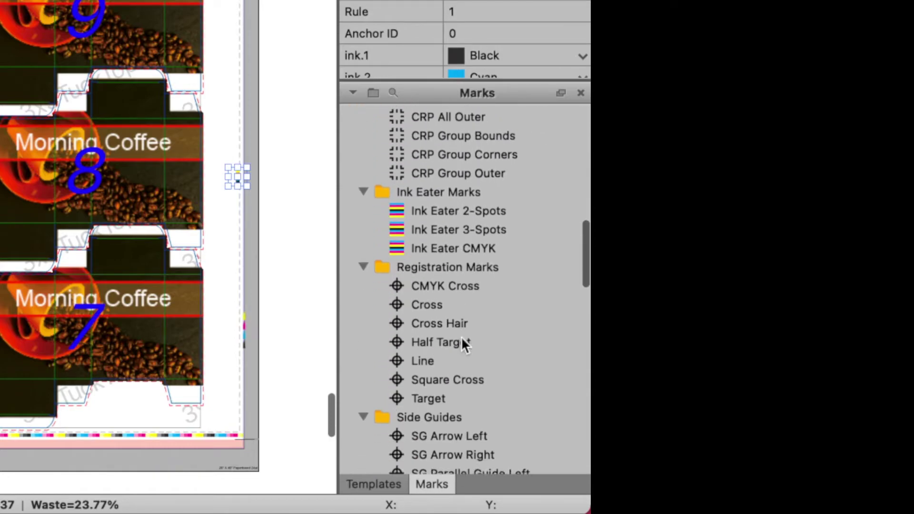
scroll(460, 343, down, 5)
scroll(461, 342, down, 3)
drag(443, 257, 228, 258)
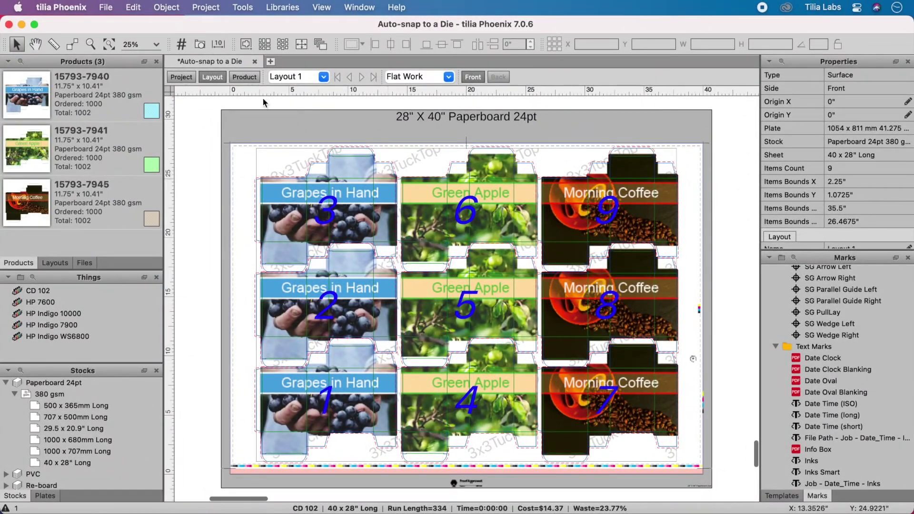
click(106, 7)
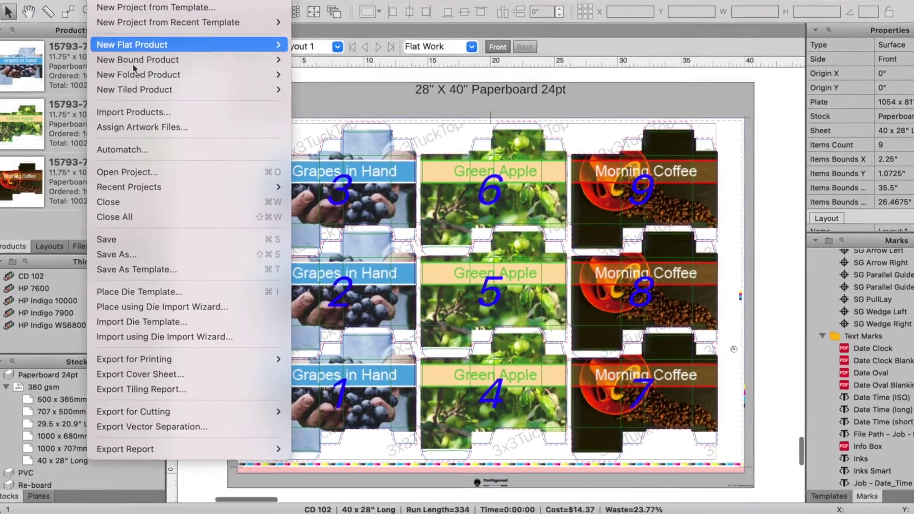